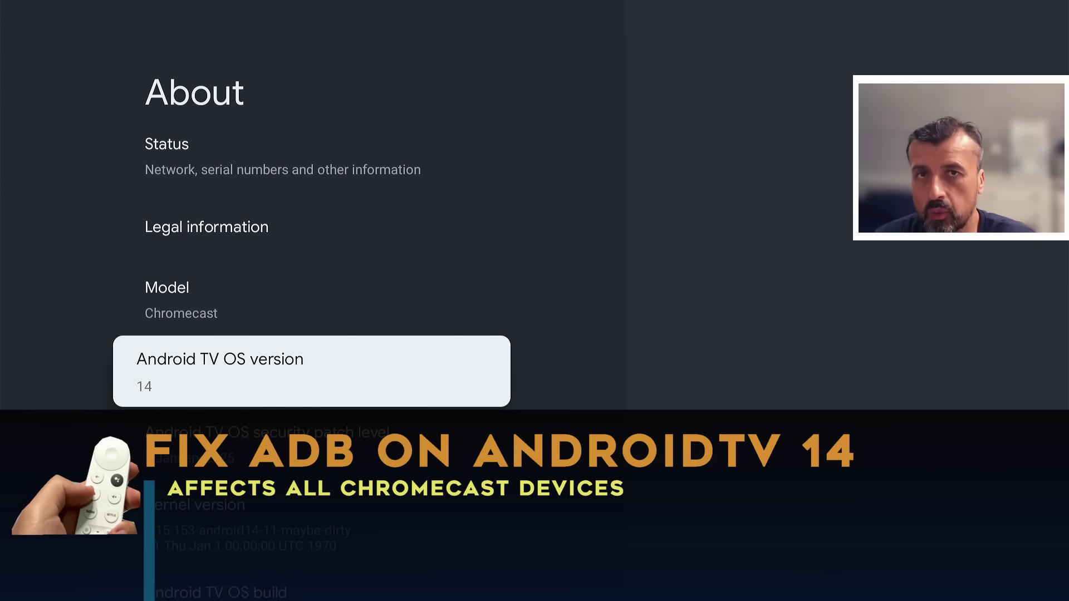
# Step: Browse the About entries in Settings: Legal information, Model and Status details
pyautogui.press('Up')
pyautogui.press('Up')
pyautogui.press('Down')
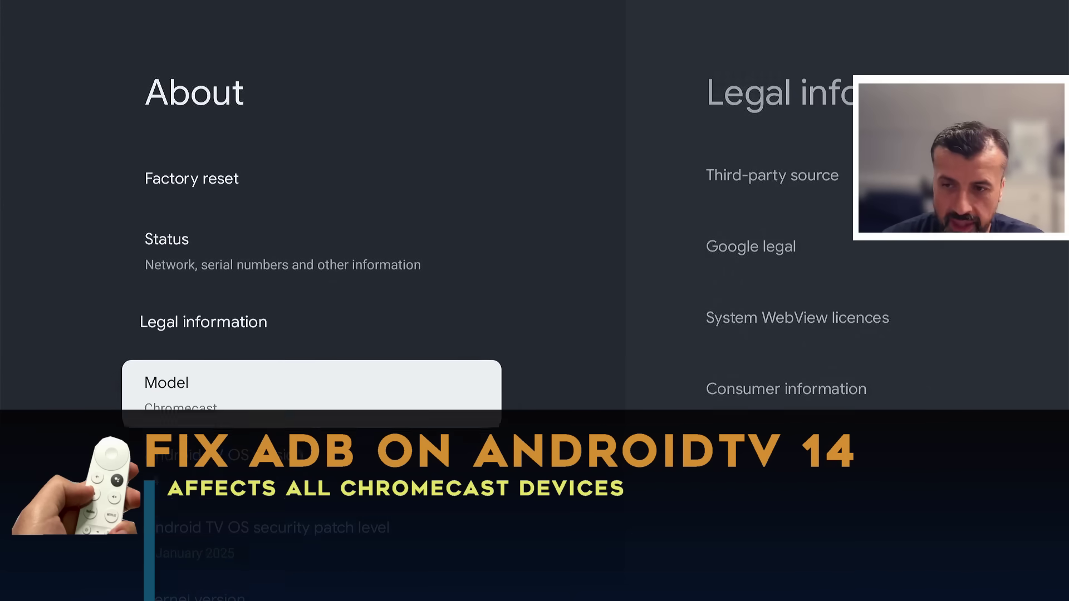
pyautogui.press('Down')
pyautogui.press('Up')
pyautogui.press('Up')
pyautogui.press('Up')
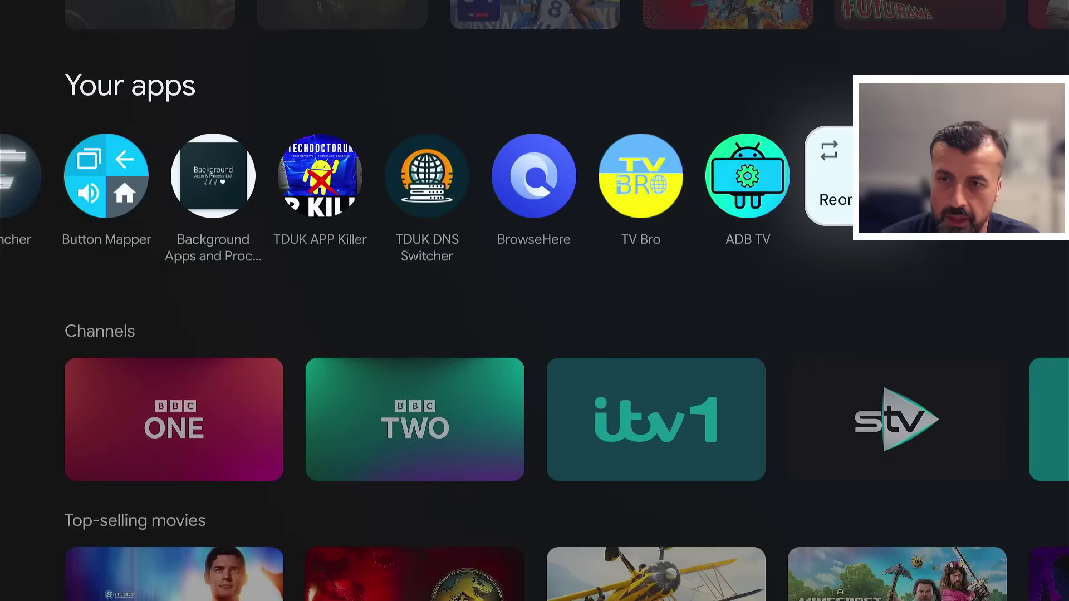
# Step: Launch TDUK APP Killer from Your apps and choose 'Connect to this device via ADB'
pyautogui.press('Right')
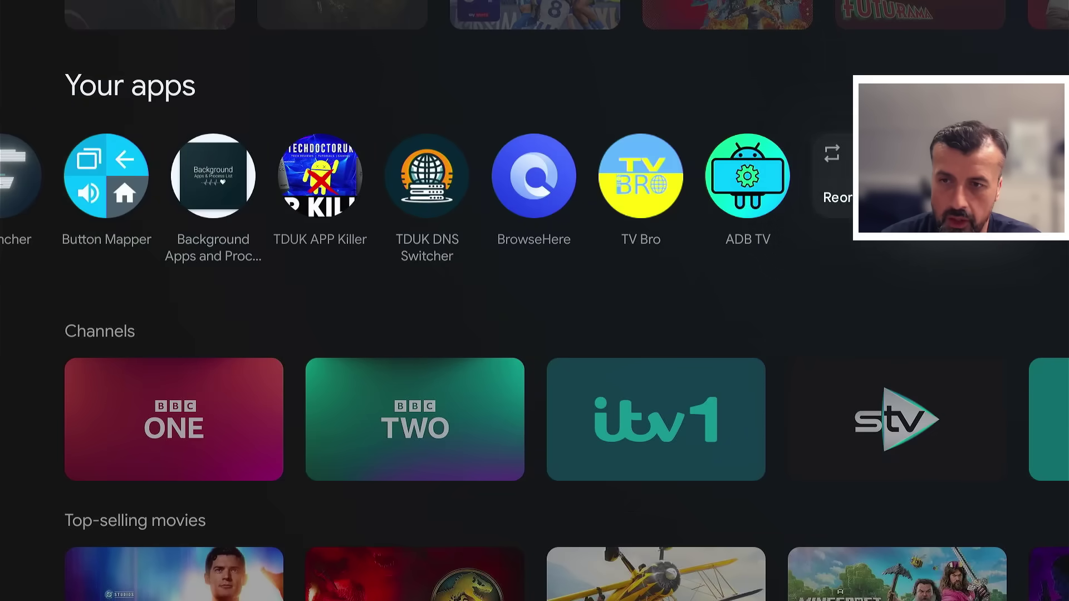
pyautogui.press('Left')
pyautogui.press('Left')
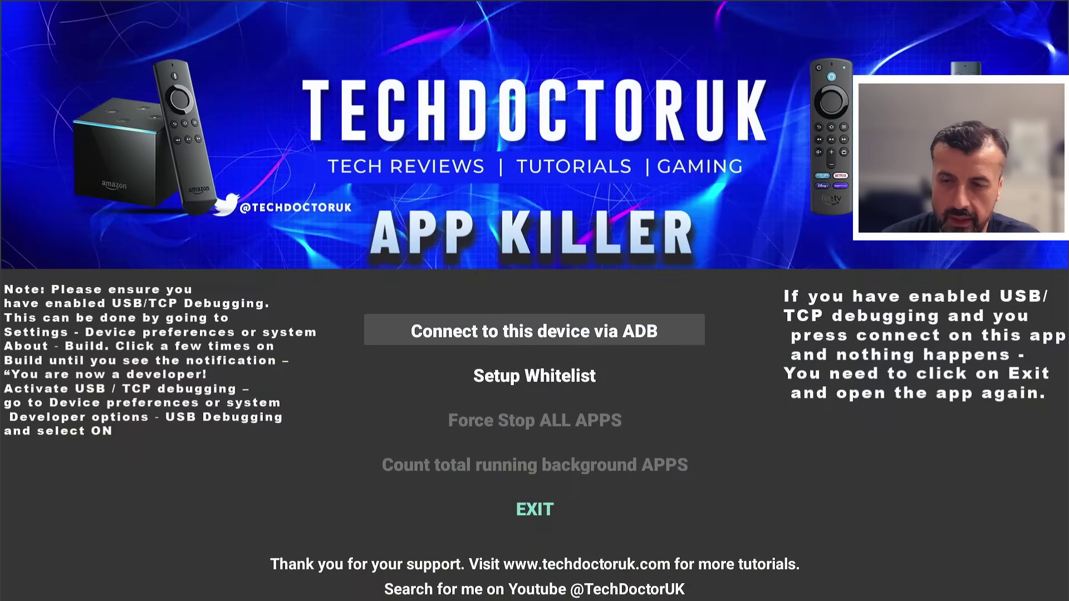
pyautogui.press('Down')
pyautogui.press('Up')
pyautogui.press('Return')
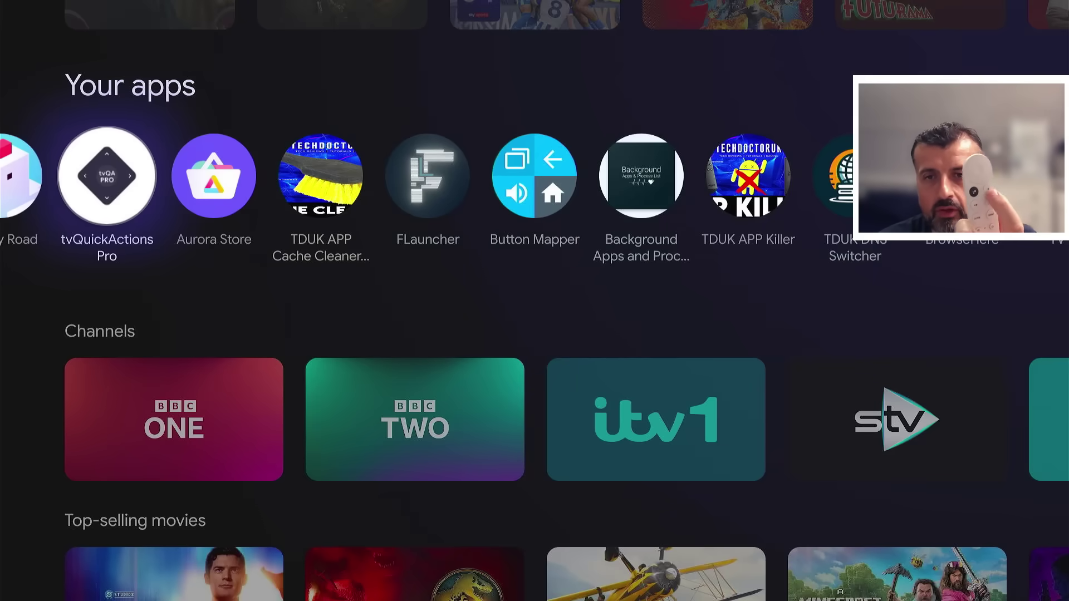
# Step: Turn on the tvQuickActions on-screen mouse, then CLOSE ALL apps in the Recent apps list
pyautogui.press('Menu')
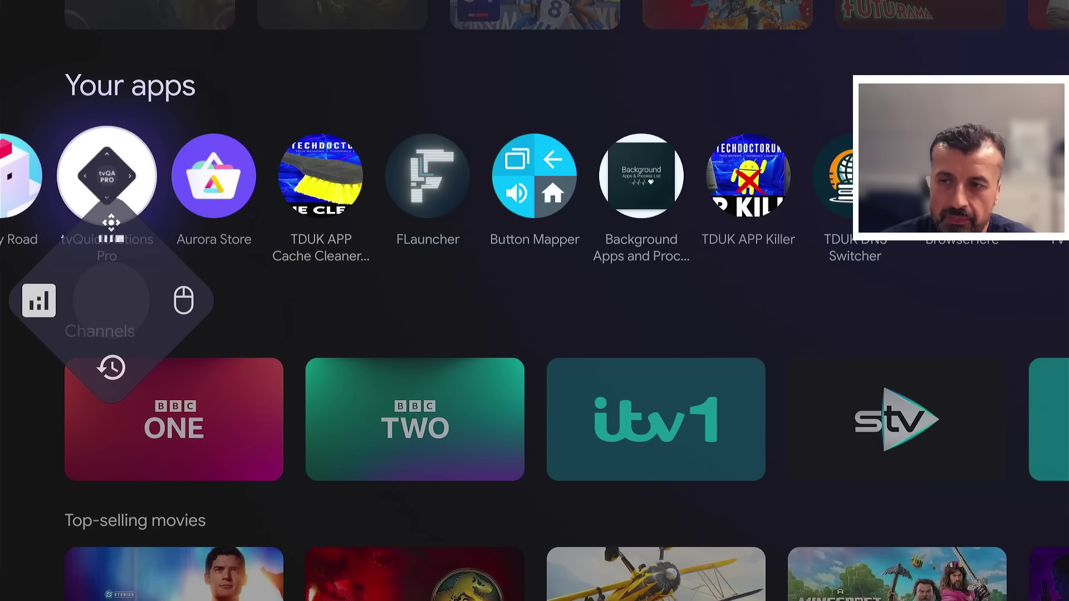
pyautogui.press('Right')
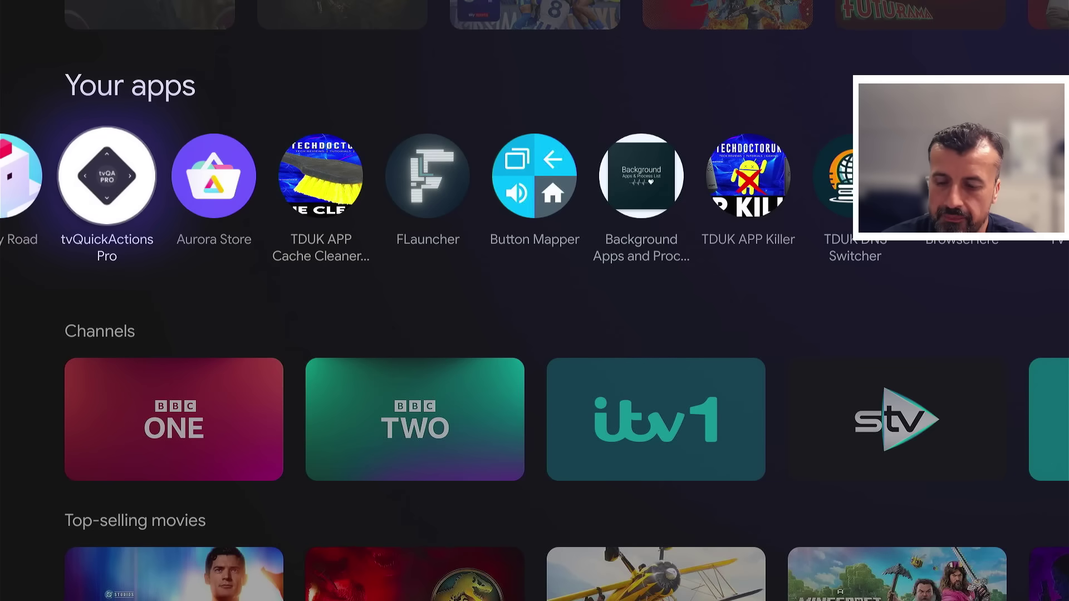
pyautogui.press('Return')
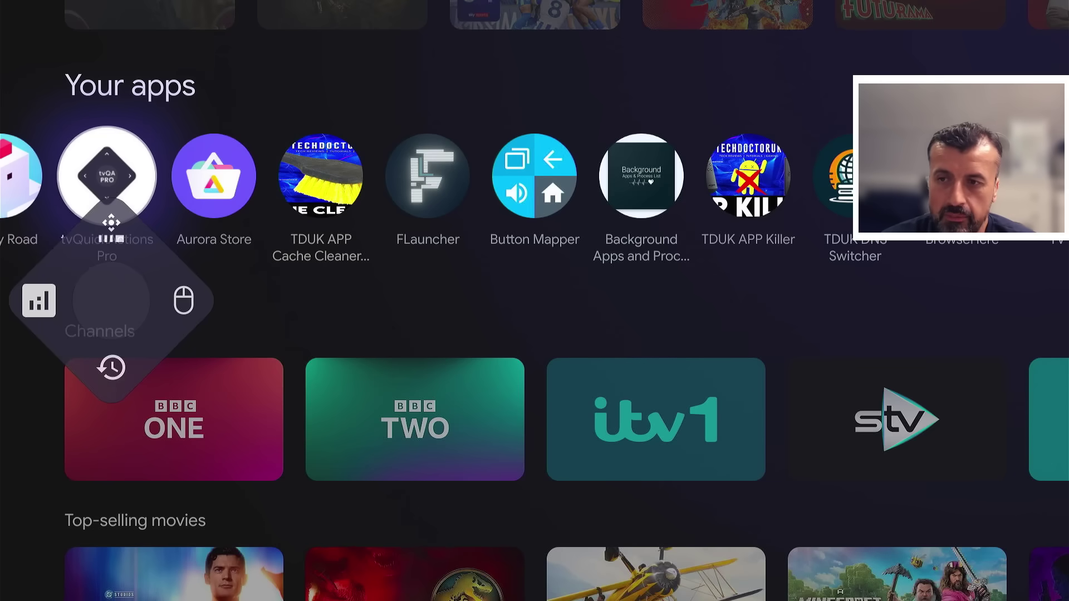
pyautogui.press('Down')
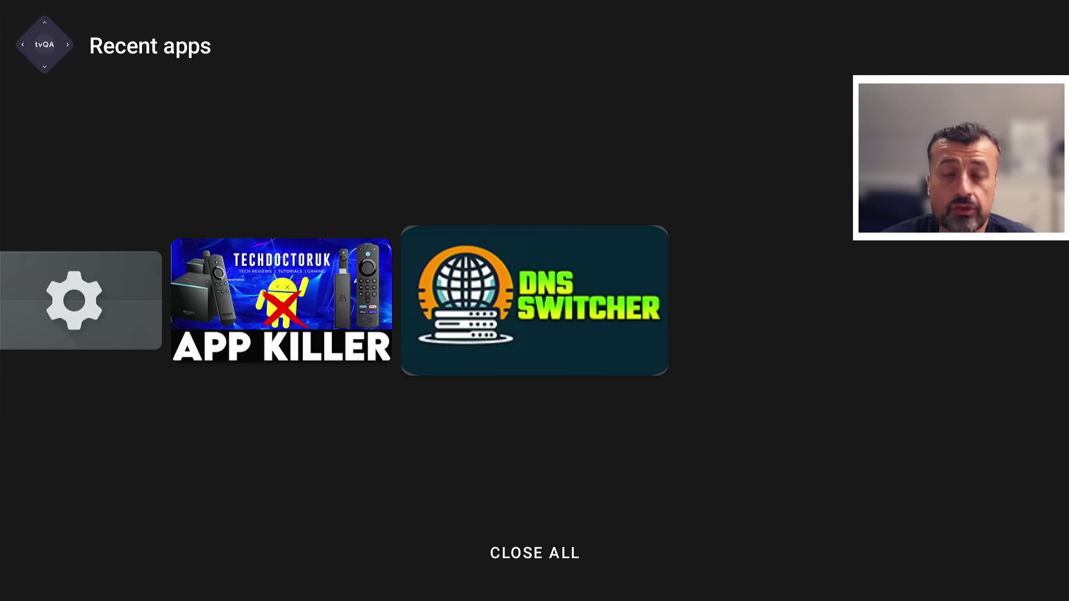
pyautogui.press('Left')
pyautogui.press('Left')
pyautogui.press('Left')
pyautogui.press('Left')
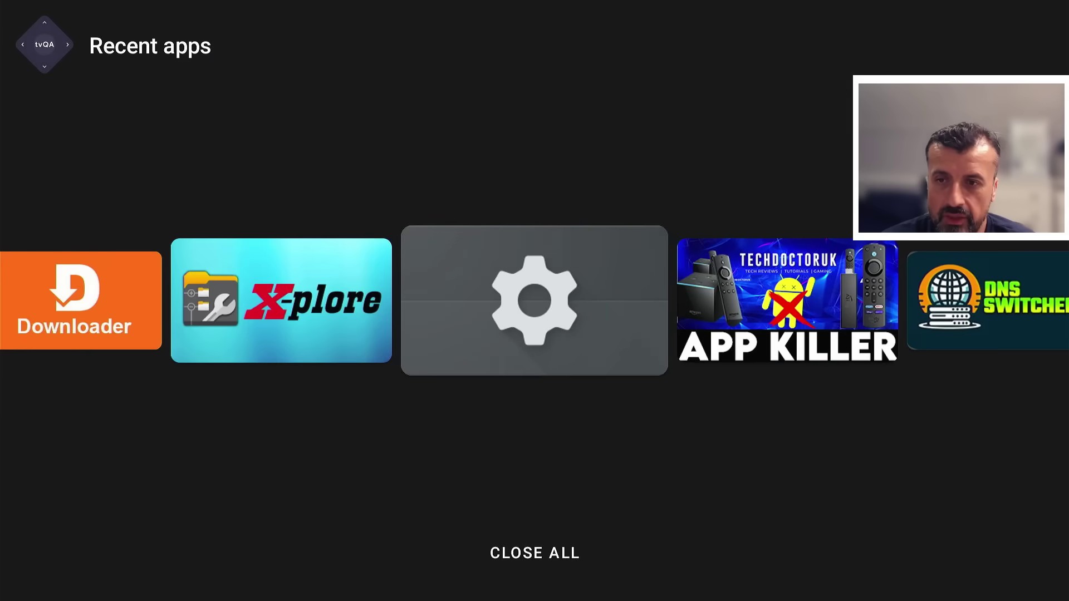
pyautogui.press('Right')
pyautogui.press('Right')
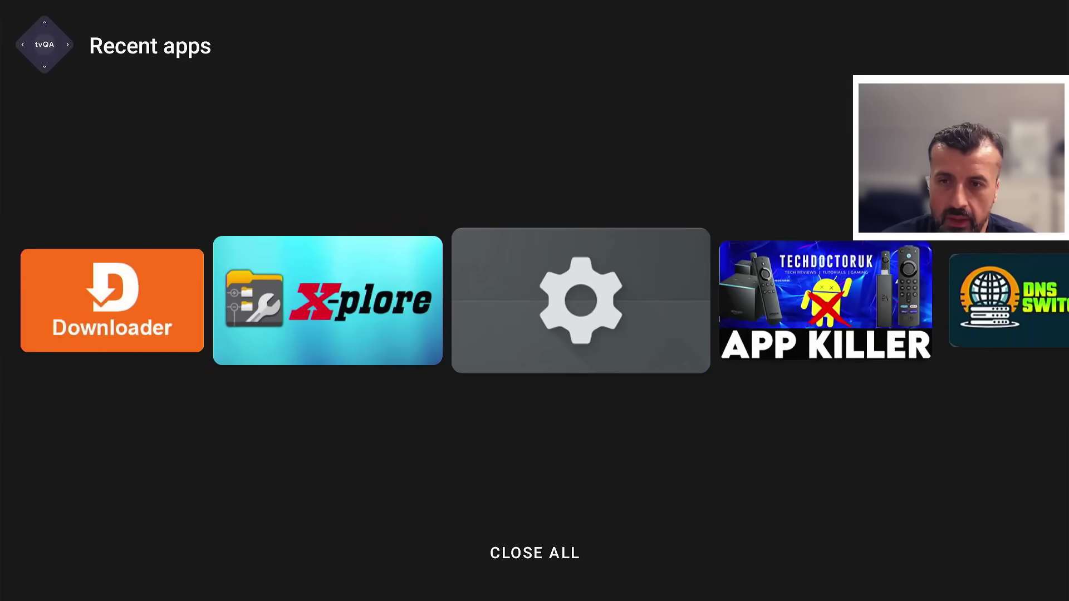
pyautogui.press('Down')
pyautogui.press('Return')
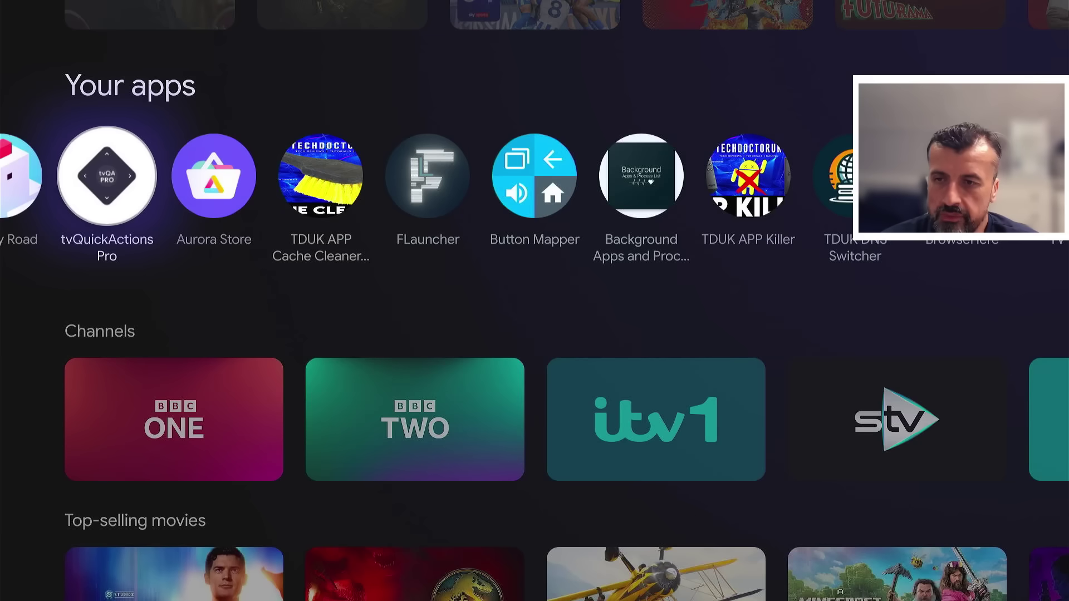
pyautogui.press('Menu')
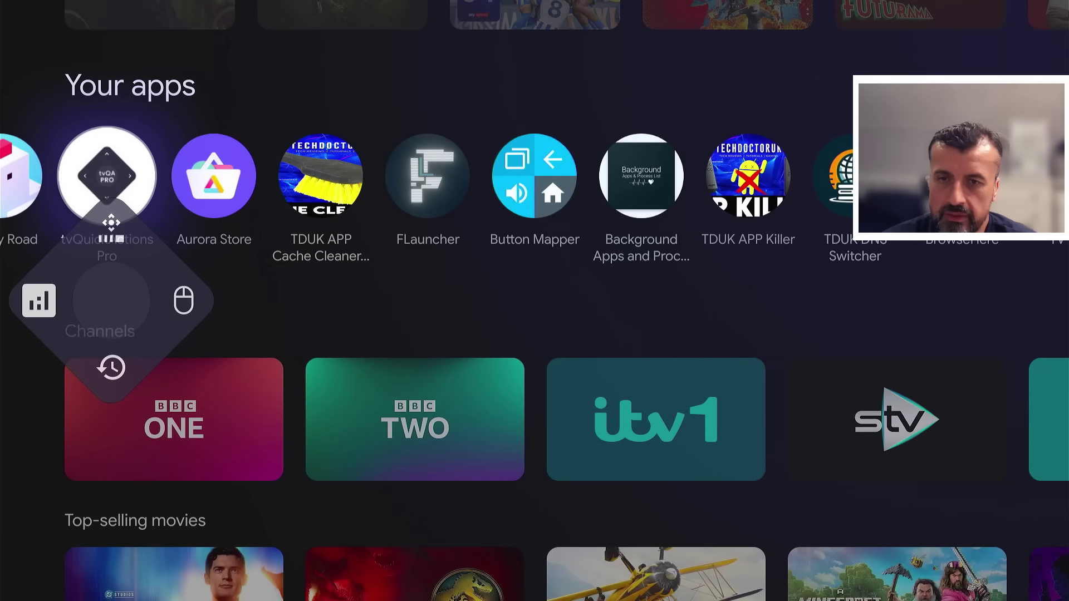
# Step: Browse the recent-apps strip's App Killer, Button Mapper and DNS switcher tiles, then dismiss it
pyautogui.press('Down')
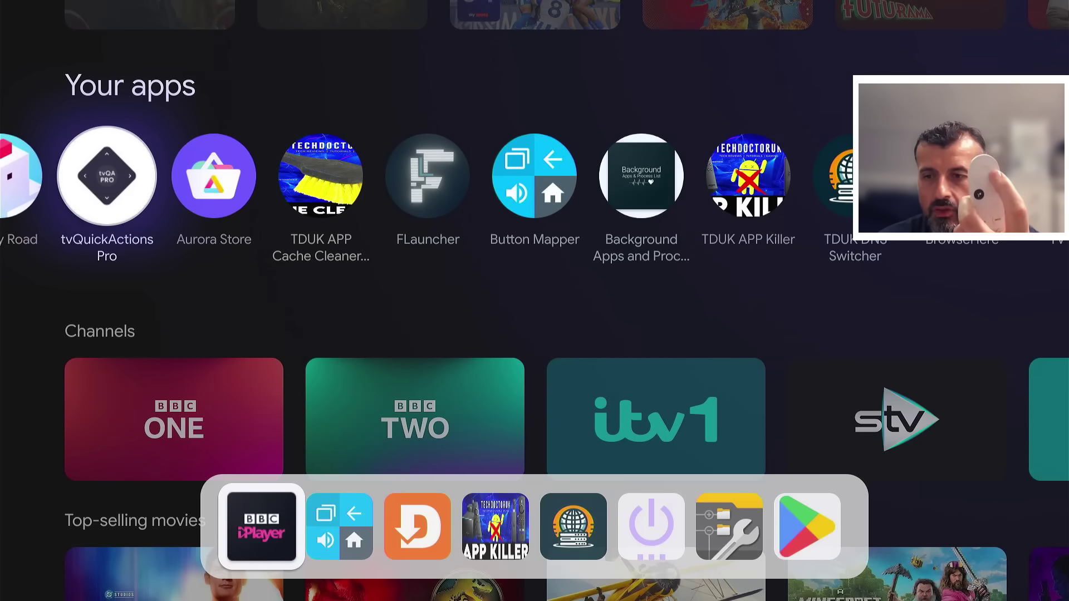
pyautogui.press('Right')
pyautogui.press('Right')
pyautogui.press('Right')
pyautogui.press('Right')
pyautogui.press('Right')
pyautogui.press('Right')
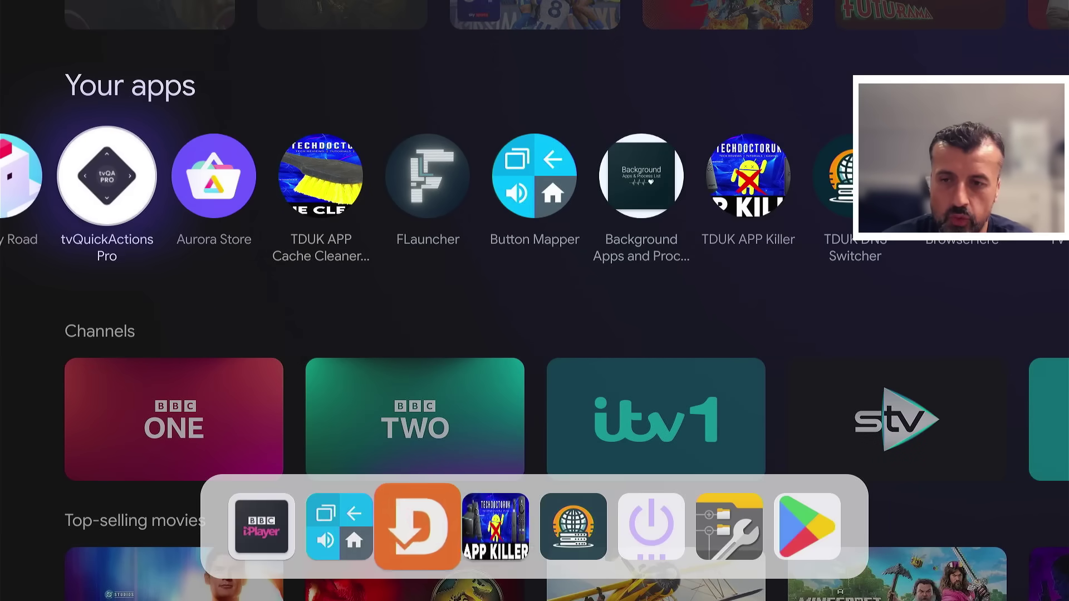
pyautogui.press('Left')
pyautogui.press('Left')
pyautogui.press('Left')
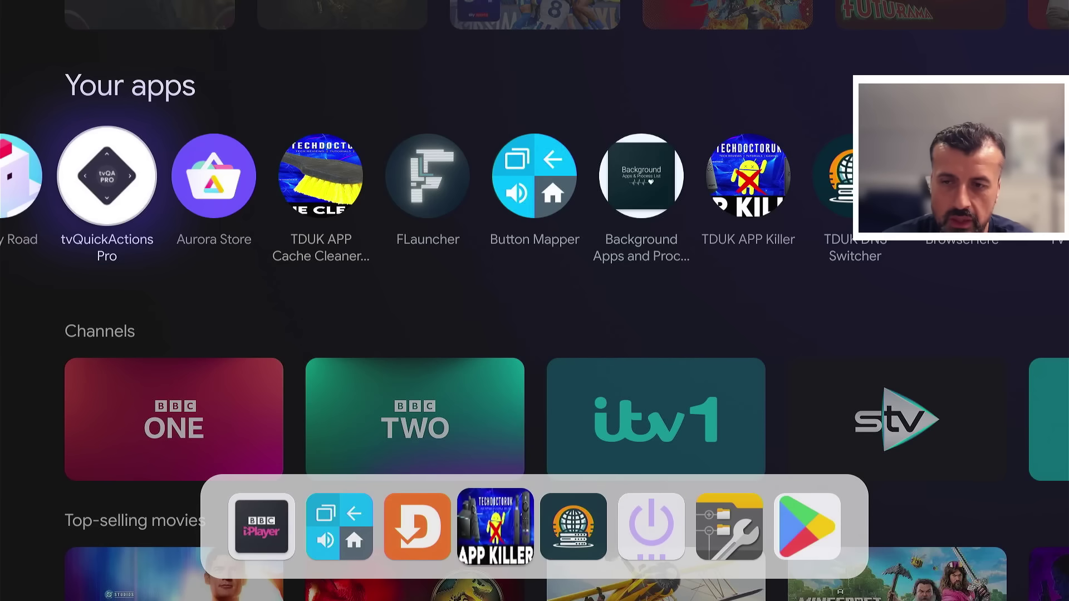
pyautogui.press('Left')
pyautogui.press('Left')
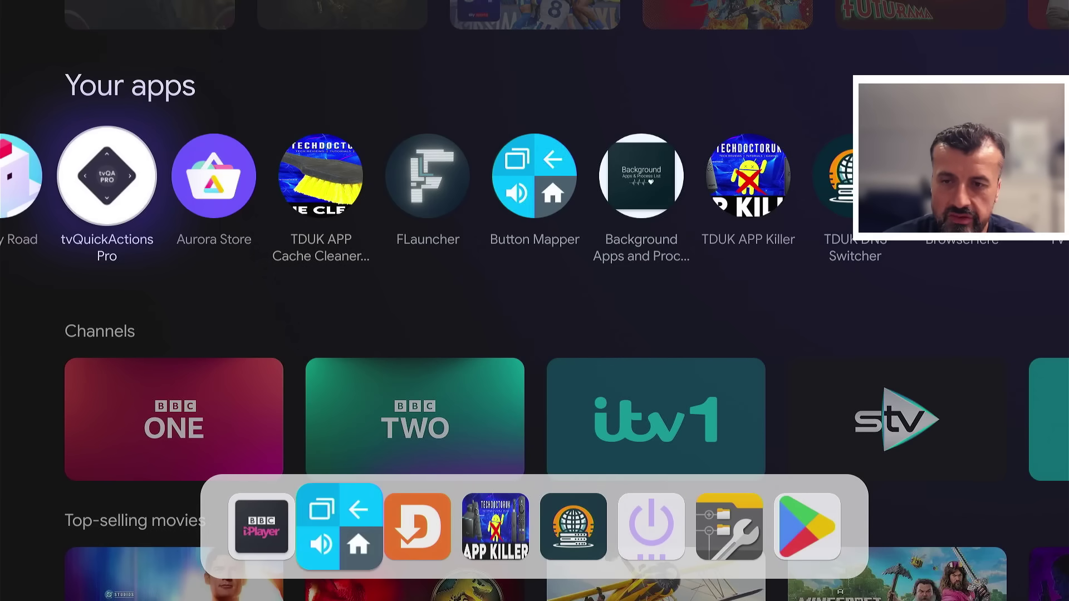
pyautogui.press('Right')
pyautogui.press('Right')
pyautogui.press('Right')
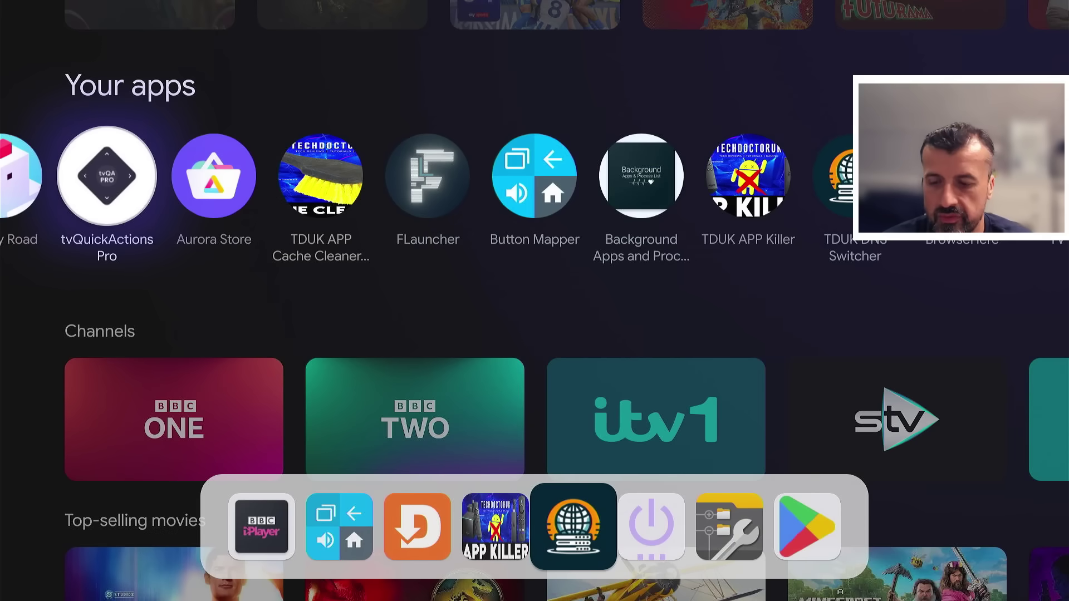
pyautogui.press('Escape')
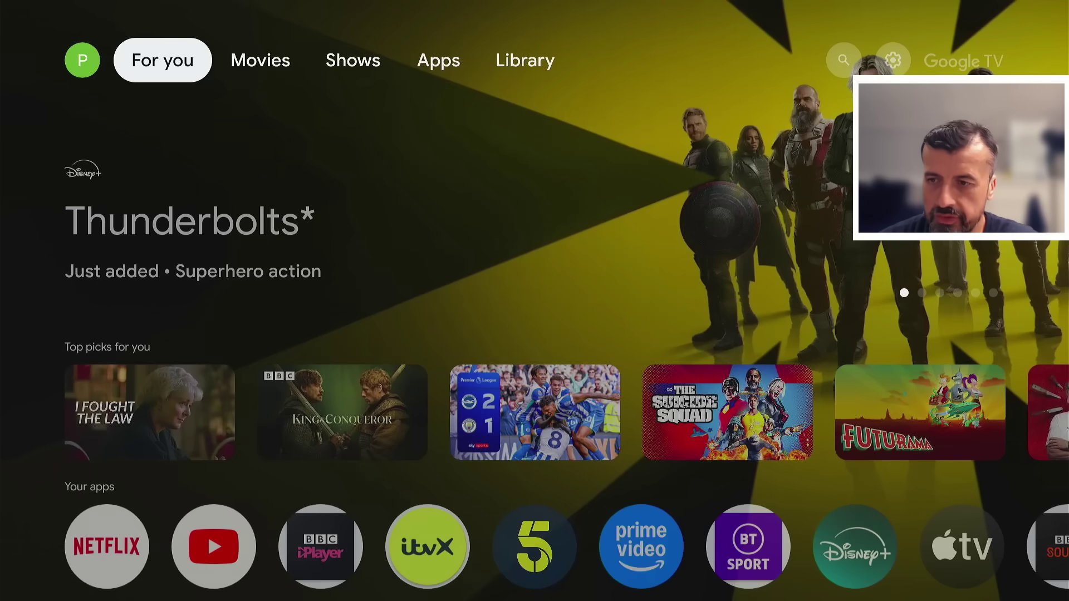
# Step: Launch TDUK APP Killer from Your apps, then return Home after its Connection Failed error
pyautogui.press('Down')
pyautogui.press('Down')
pyautogui.press('Down')
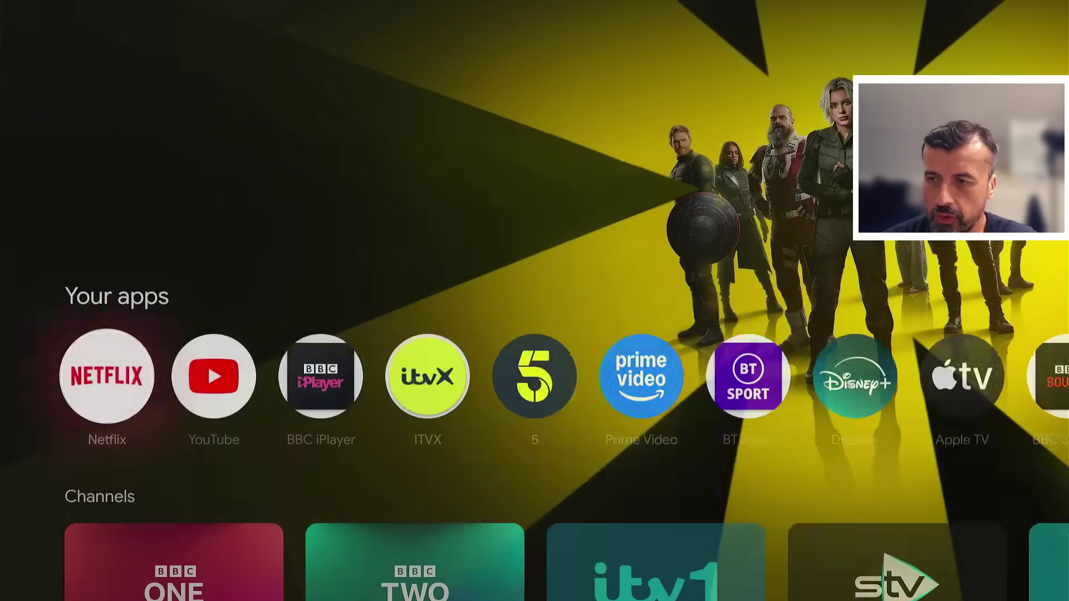
pyautogui.press('Right')
pyautogui.press('Right')
pyautogui.press('Right')
pyautogui.press('Right')
pyautogui.press('Right')
pyautogui.press('Right')
pyautogui.press('Right')
pyautogui.press('Right')
pyautogui.press('Right')
pyautogui.press('Right')
pyautogui.press('Right')
pyautogui.press('Right')
pyautogui.press('Right')
pyautogui.press('Right')
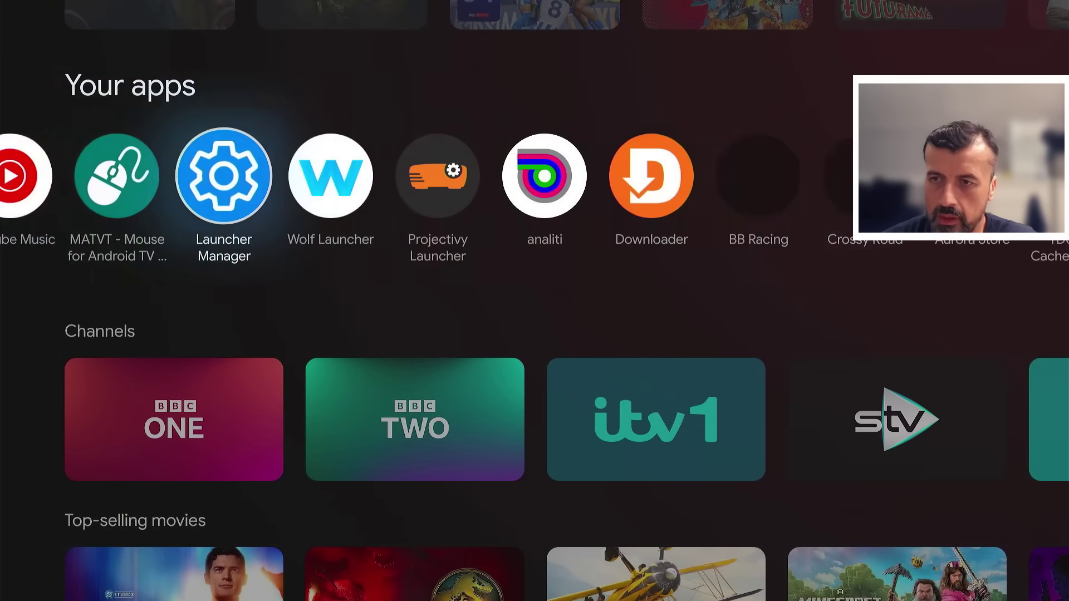
pyautogui.press('Right')
pyautogui.press('Right')
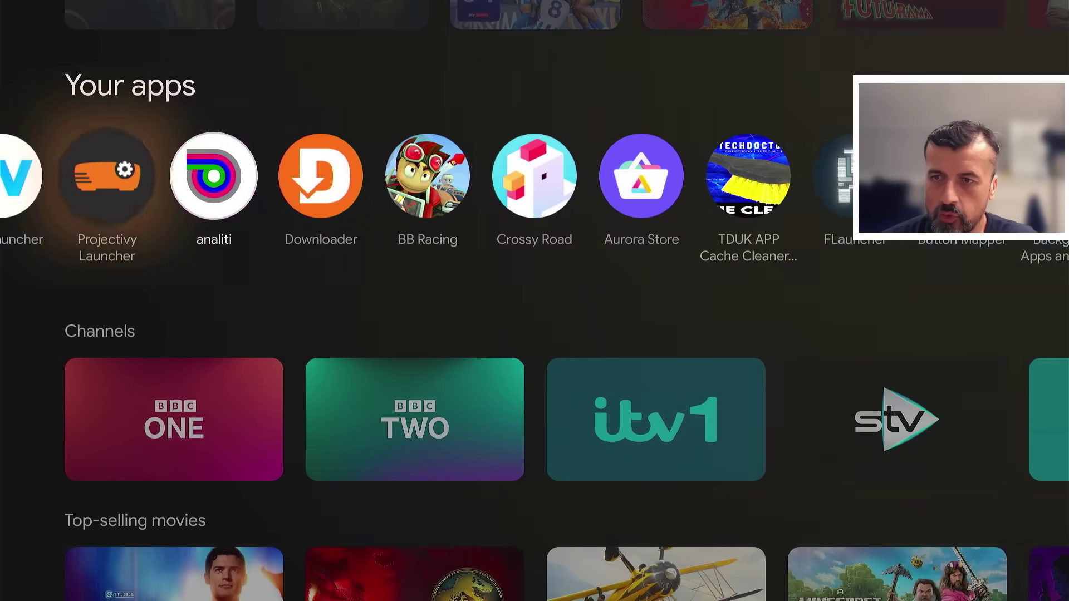
pyautogui.press('Right')
pyautogui.press('Right')
pyautogui.press('Right')
pyautogui.press('Right')
pyautogui.press('Right')
pyautogui.press('Right')
pyautogui.press('Right')
pyautogui.press('Right')
pyautogui.press('Right')
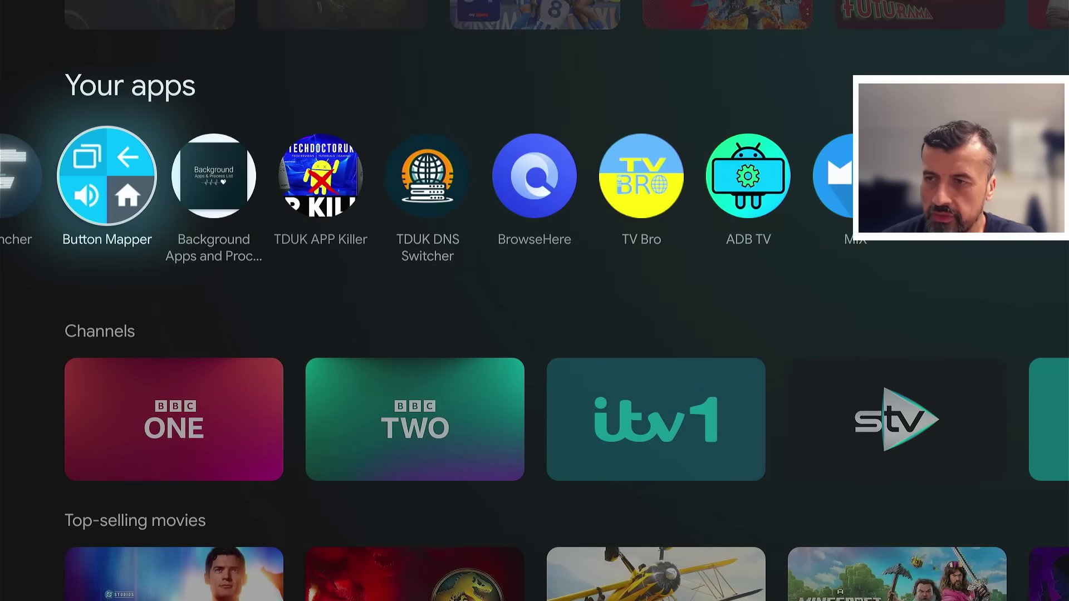
pyautogui.press('Return')
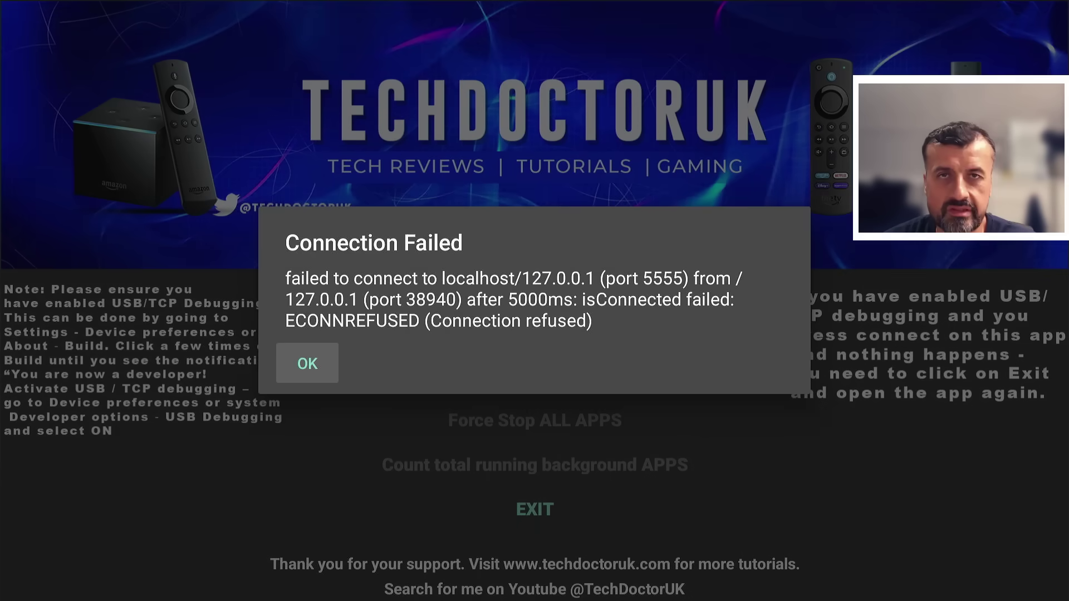
pyautogui.press('Home')
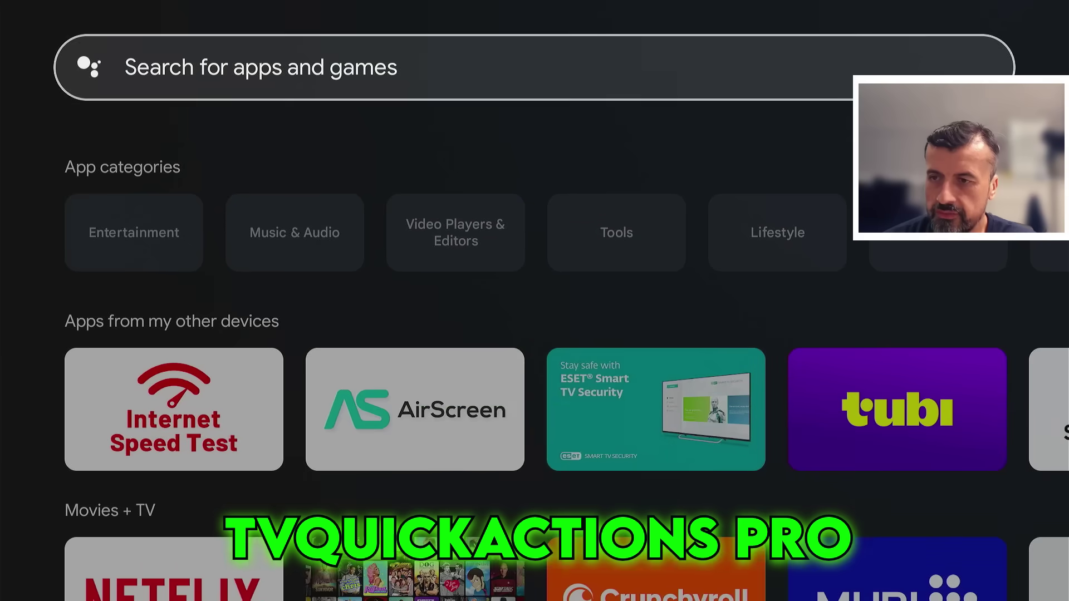
# Step: Search the Play Store for tvQuickActions Pro, install it and launch it
pyautogui.press('Return')
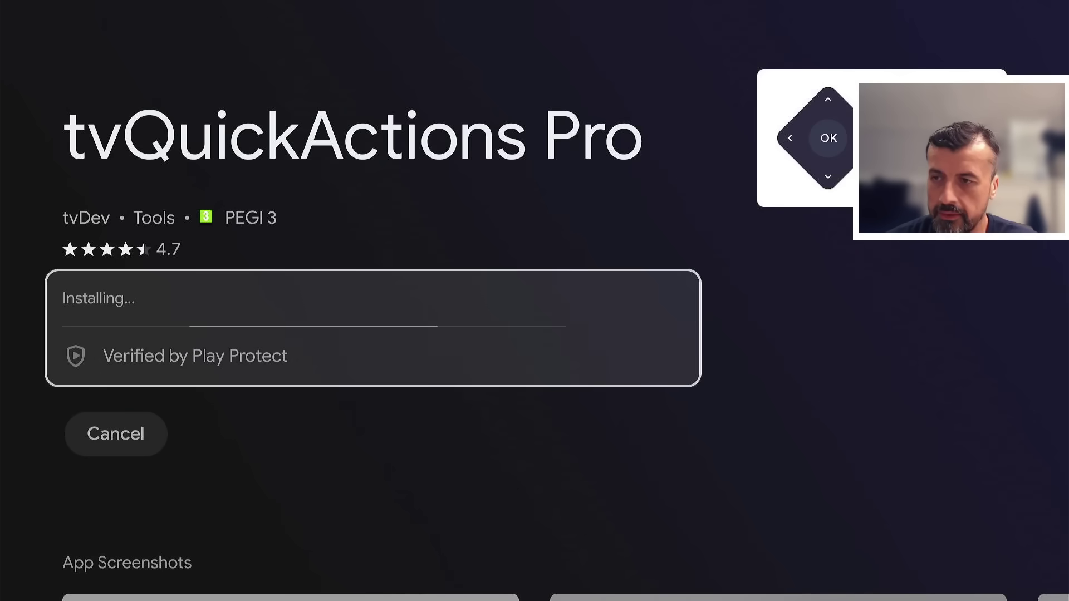
pyautogui.press('Return')
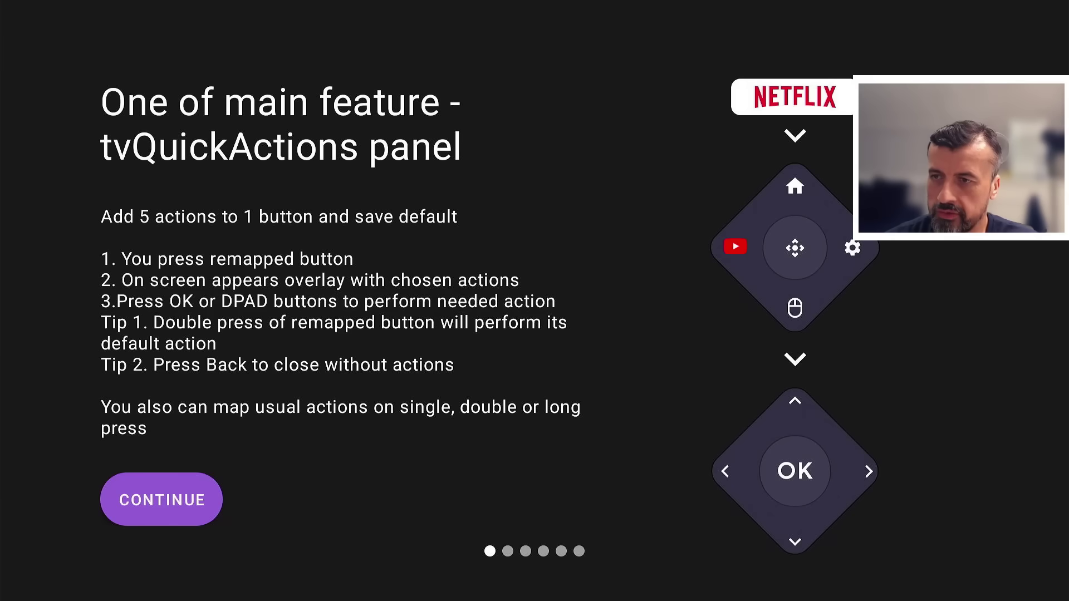
# Step: Continue through the intro screen and the Warning! screen of the onboarding
pyautogui.press('Return')
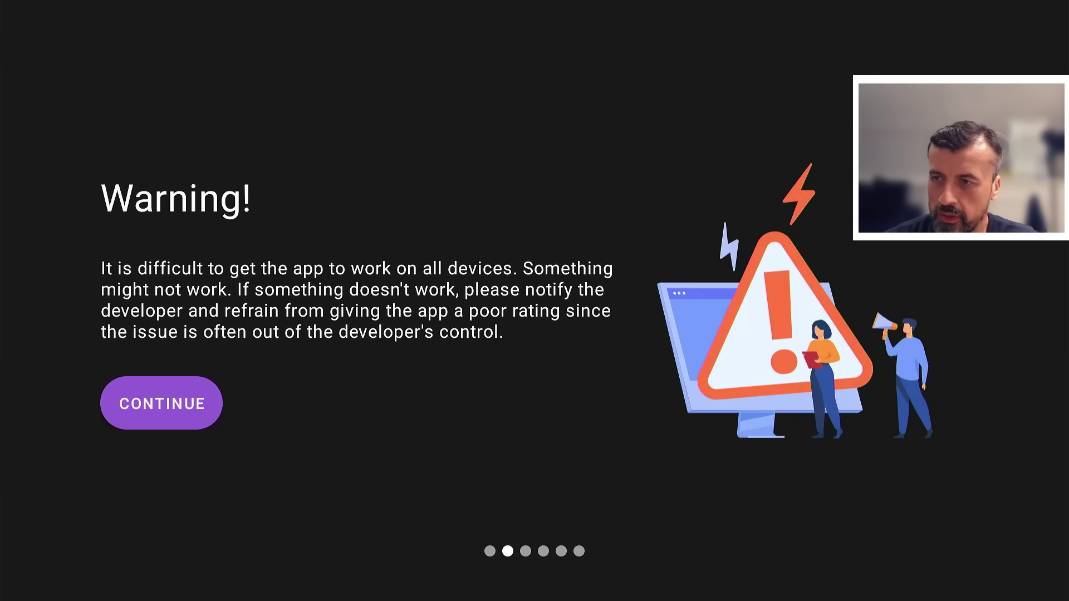
pyautogui.press('Return')
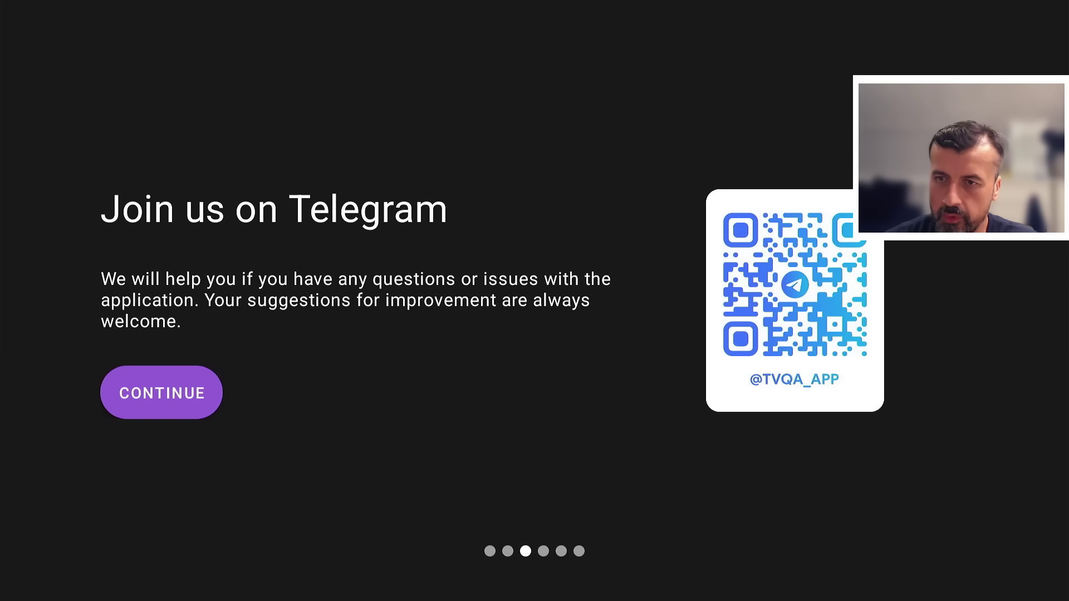